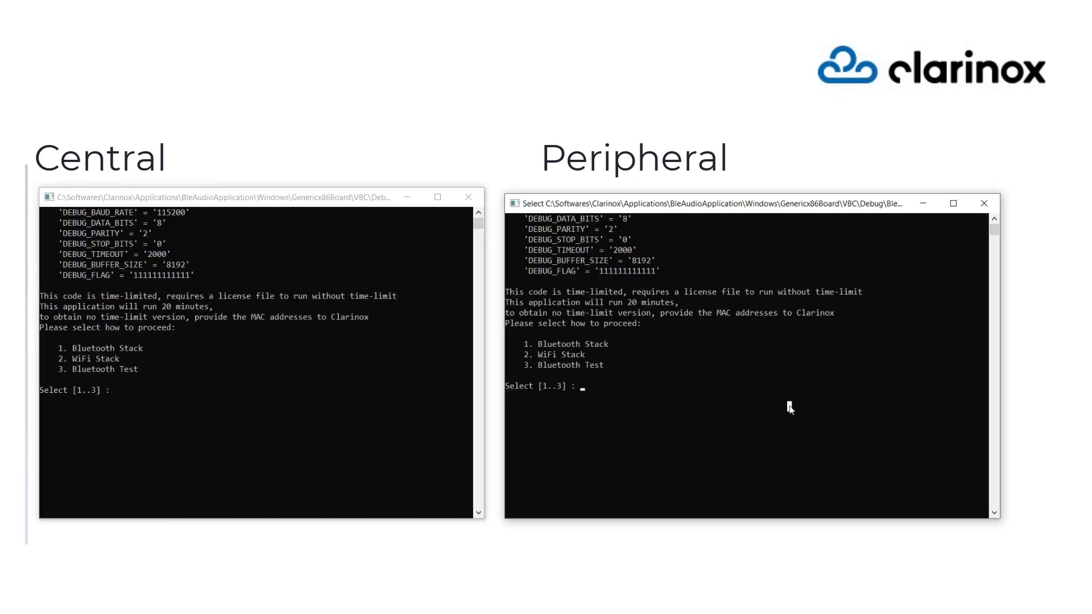
Step: Initialize the Bluetooth stack on the Peripheral and go to its Low Energy Peripheral options
type("1")
key("Return")
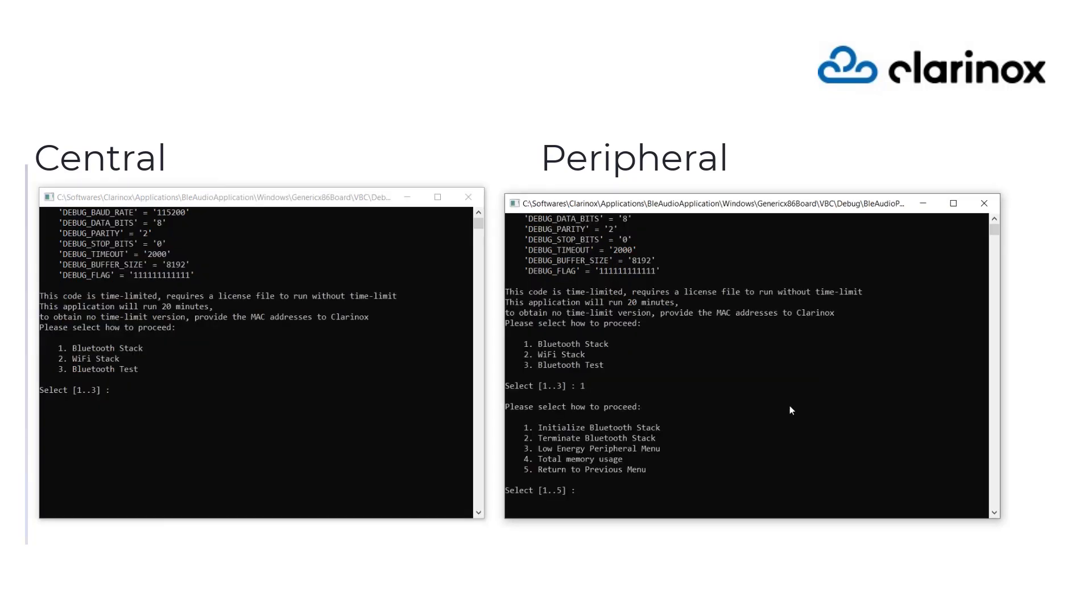
type("1")
key("Return")
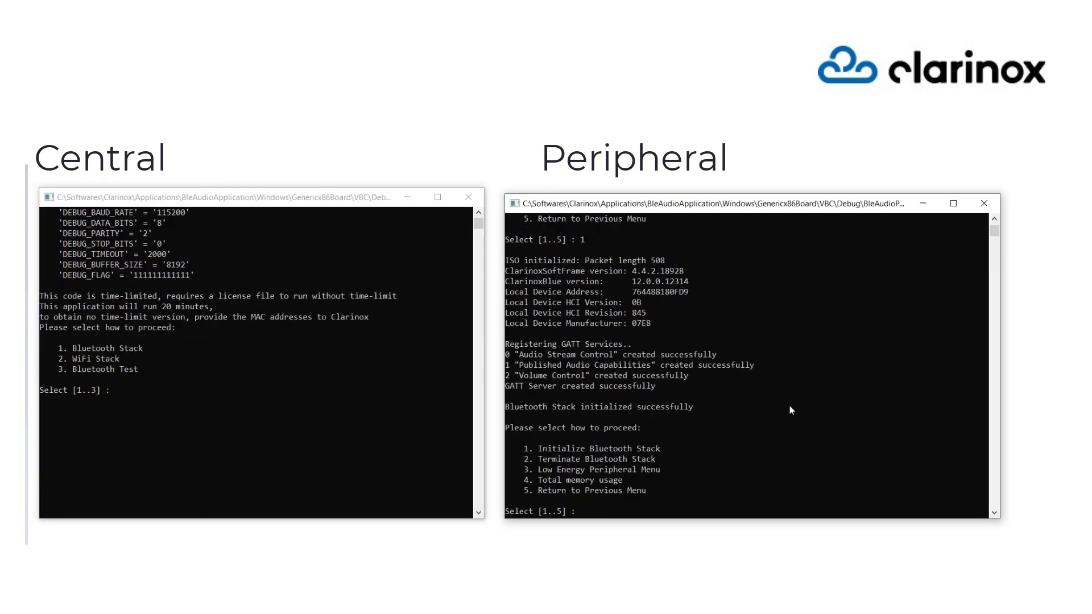
type("3")
key("Return")
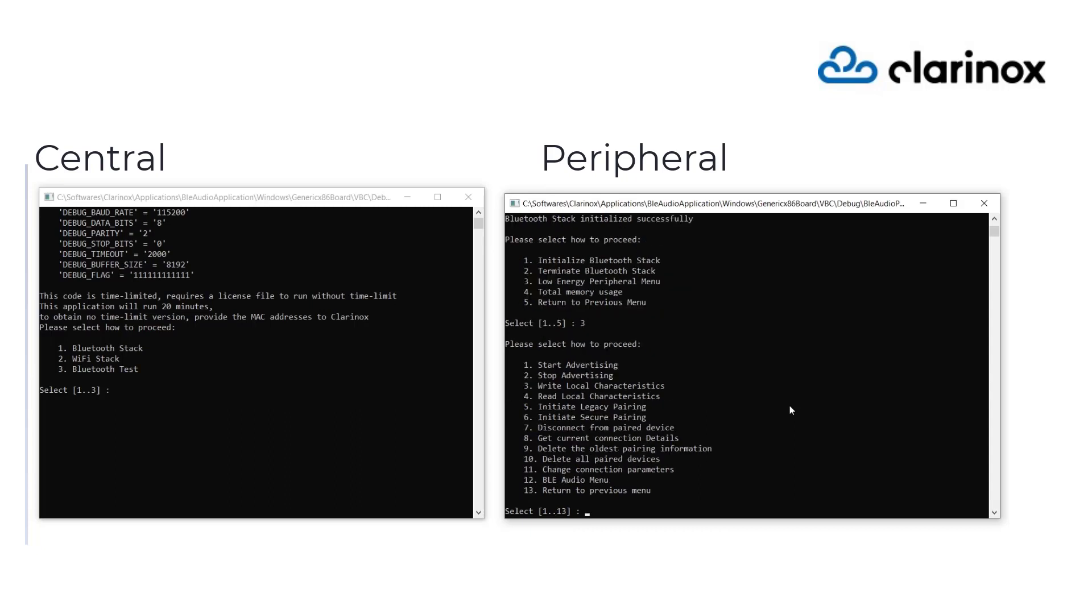
Step: Initialize the Bluetooth stack on the Central and go to its Low Energy Central options
left_click(209, 381)
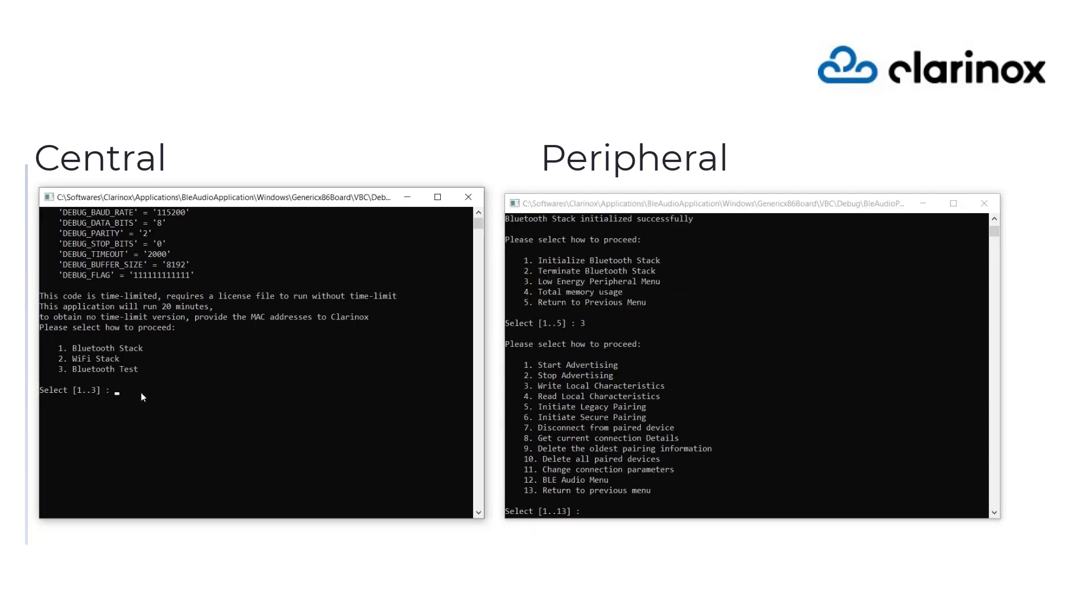
type("1")
key("Return")
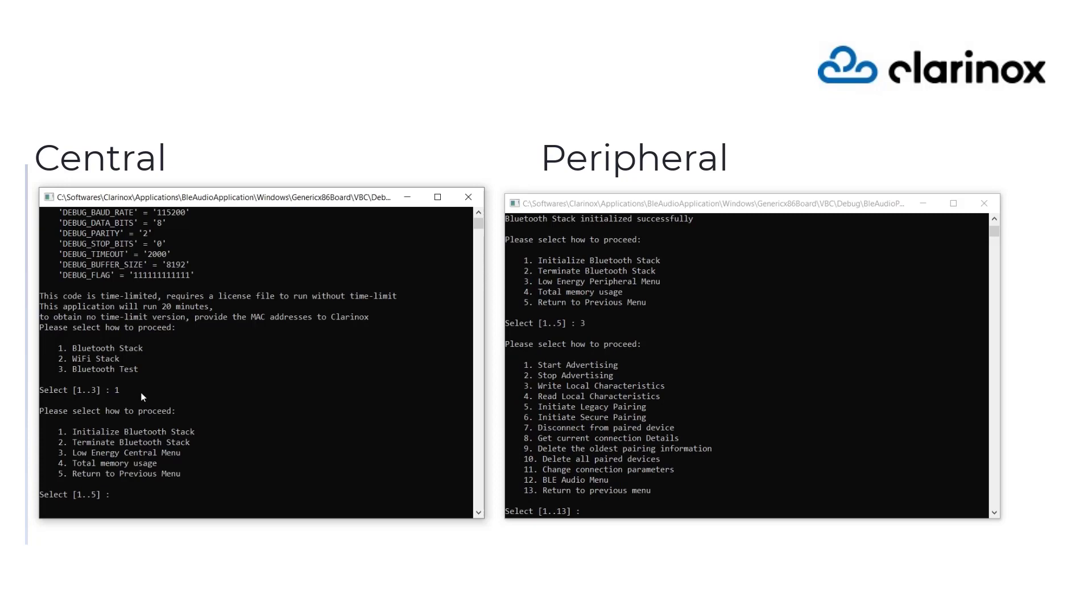
type("1")
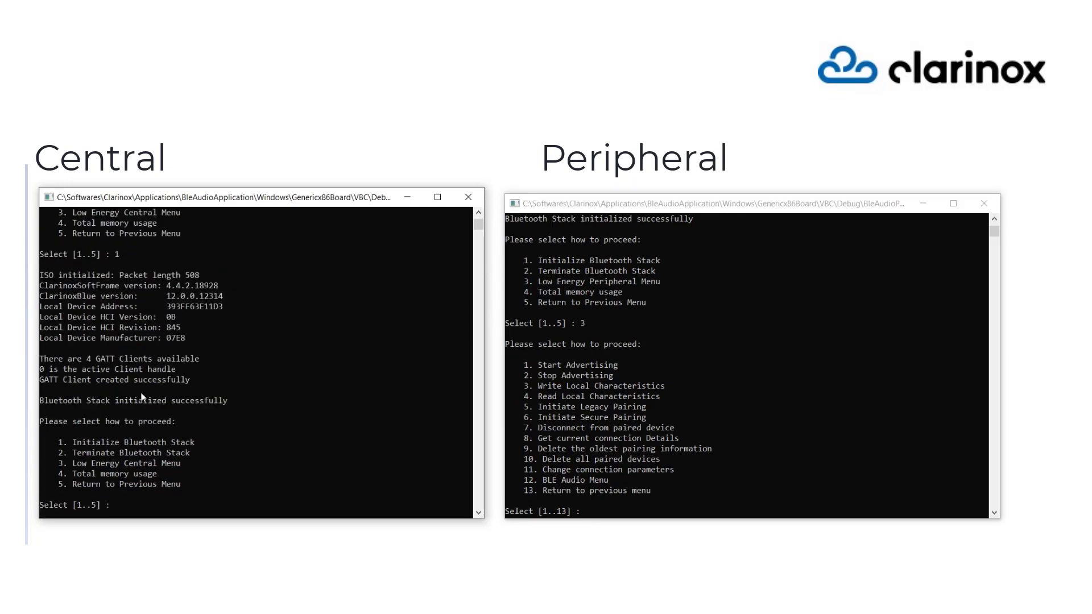
type("3")
key("Return")
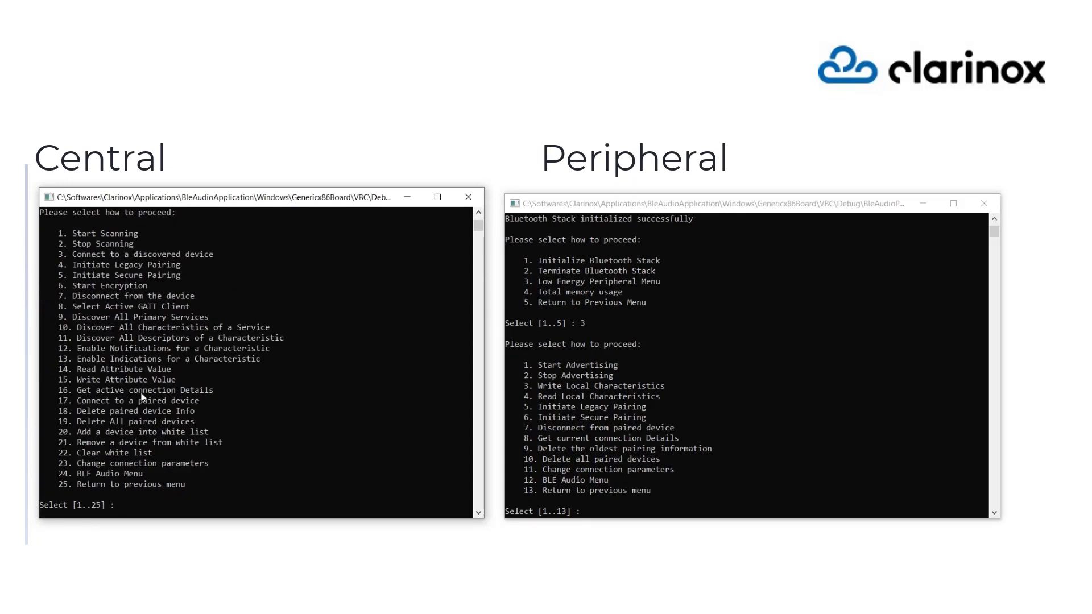
Step: Go to the BLE Audio options on the Peripheral and create all ASEs
type("12")
left_click(612, 511)
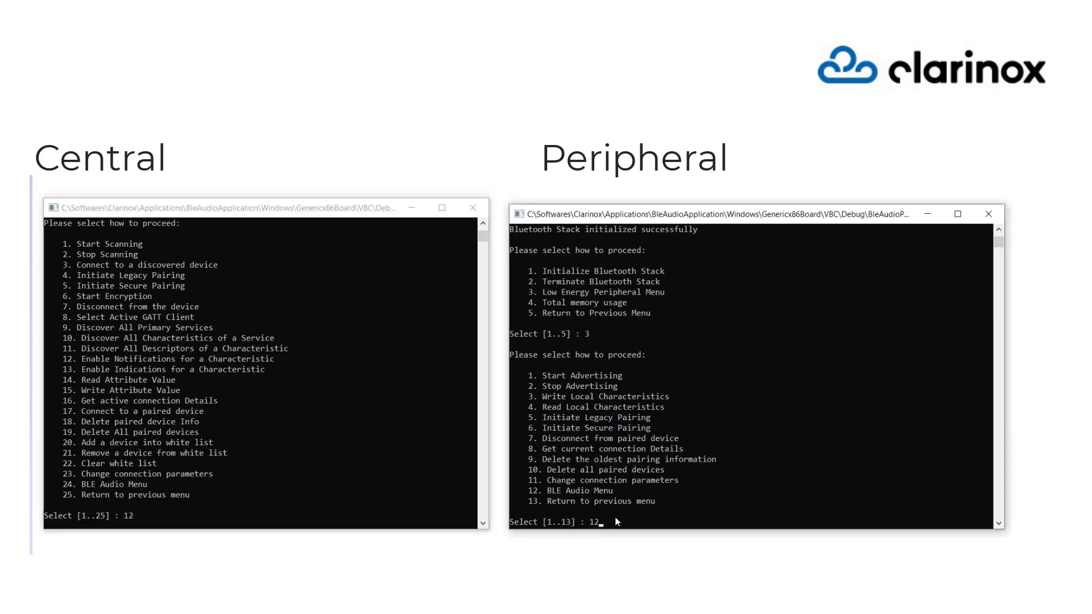
key("Return")
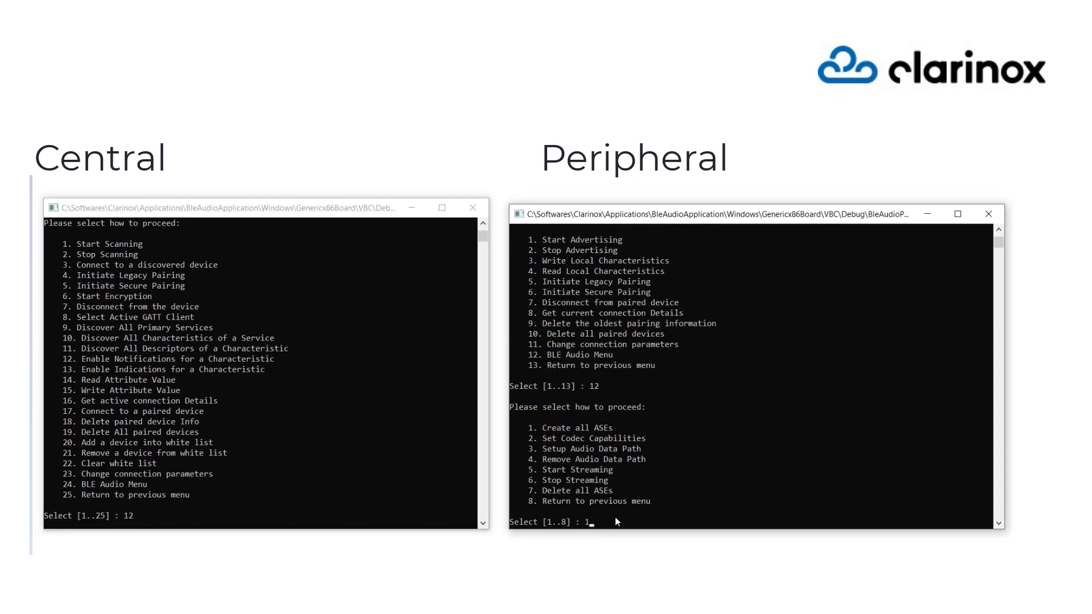
key("Return")
Step: Set the Peripheral's codec capabilities, and return to the Low Energy options to start advertising
type("2")
key("Return")
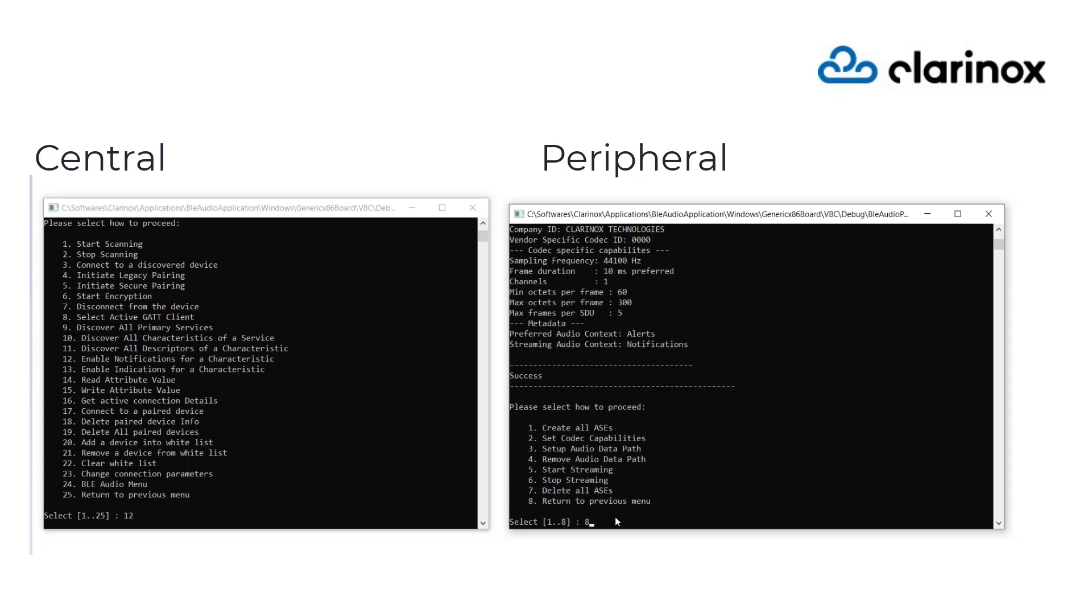
key("Return")
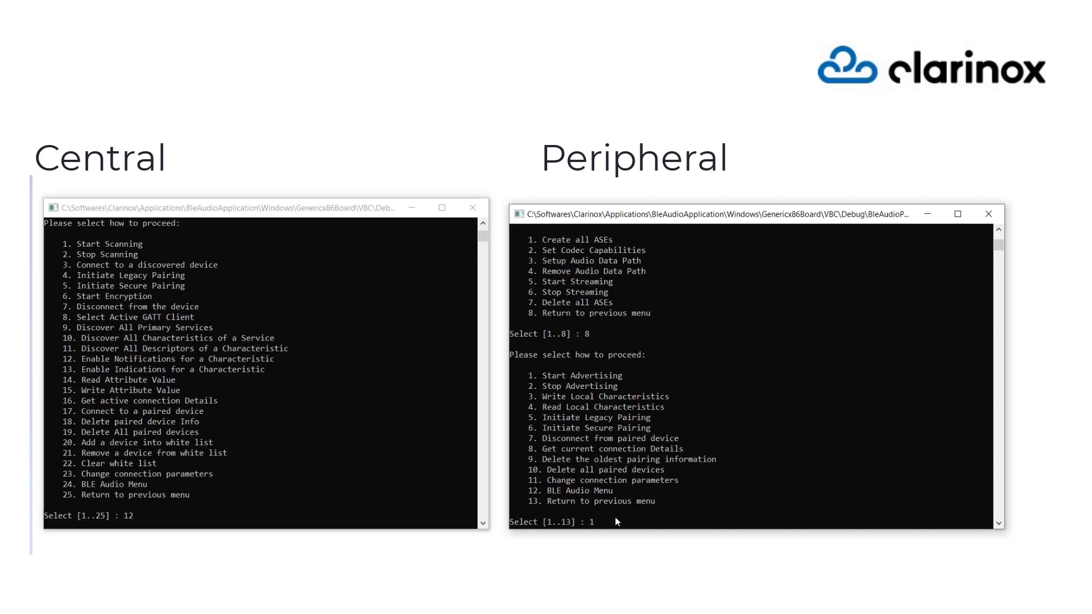
key("Return")
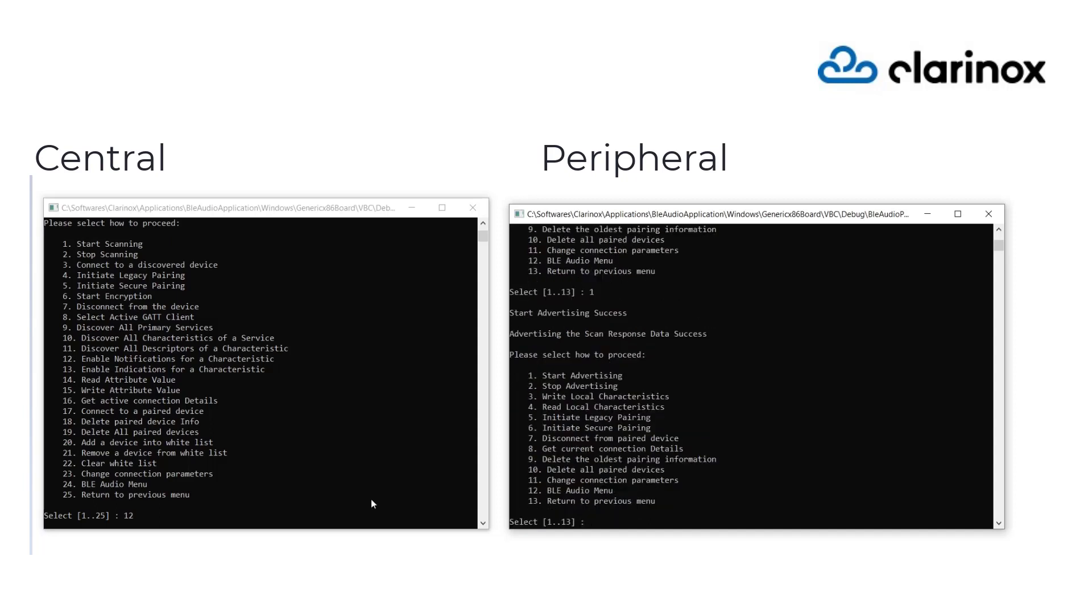
Step: Clear the stray entry on the Central and run a normal scan for nearby devices
left_click(291, 504)
key("BackSpace")
key("BackSpace")
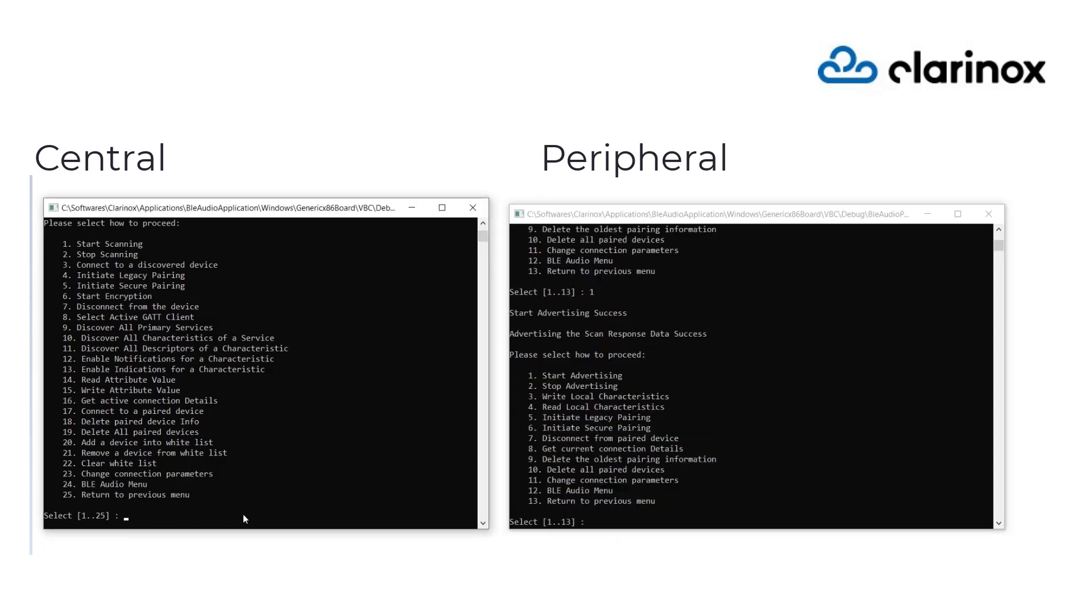
type("1")
key("Return")
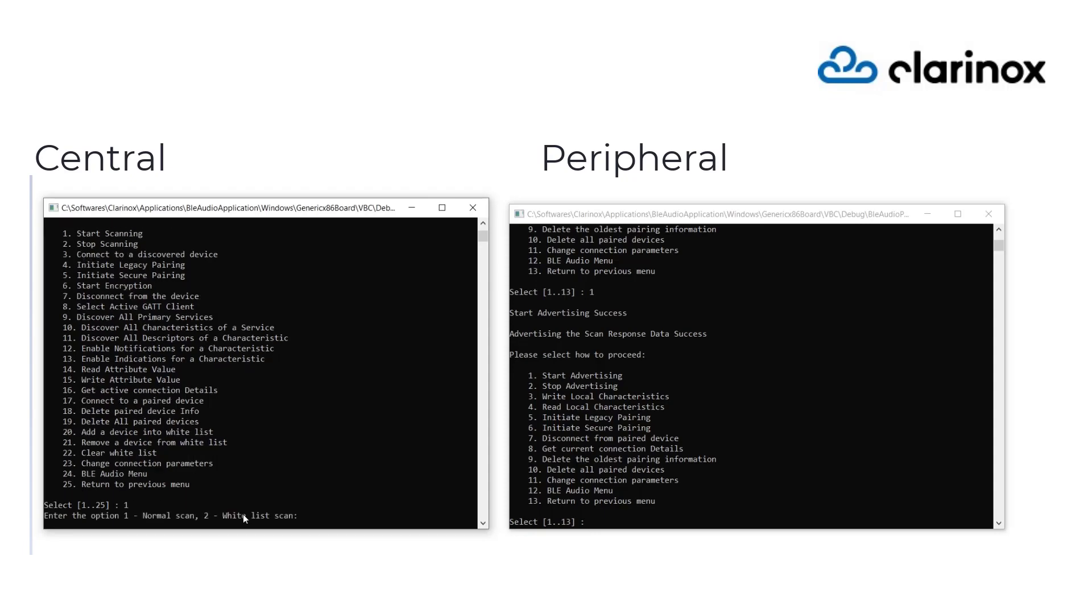
type("1")
key("Return")
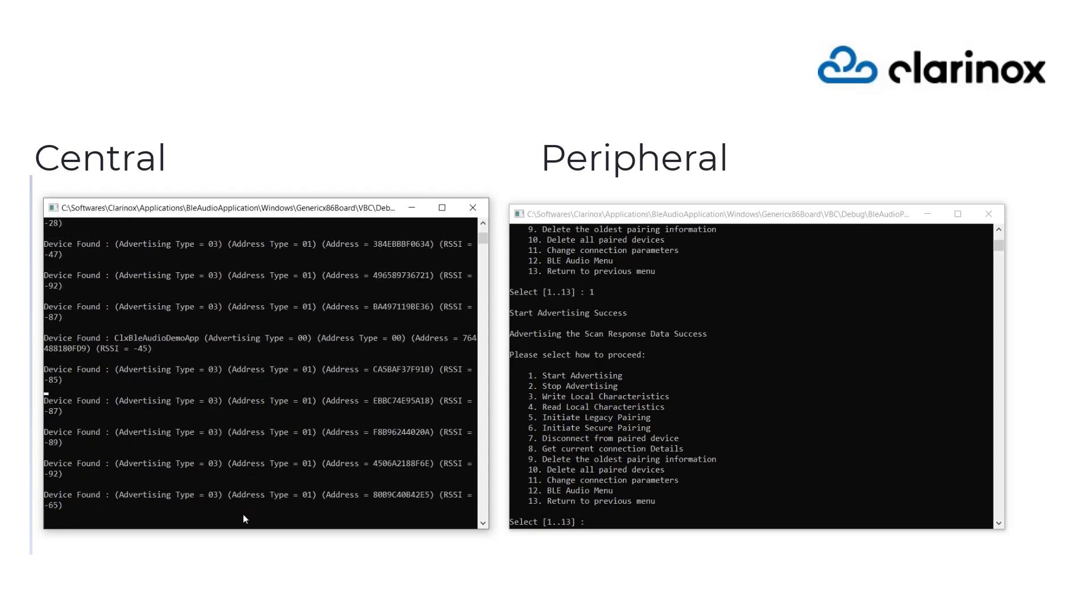
key("Return")
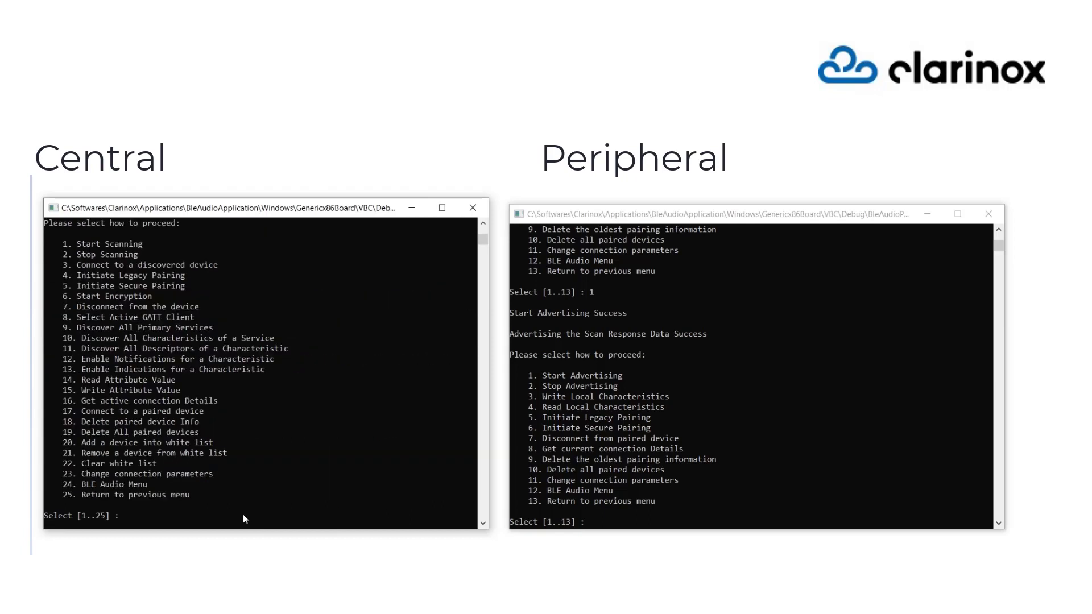
Step: Connect the Central to the discovered device ClxBleAudioDemoApp
type("3")
key("Return")
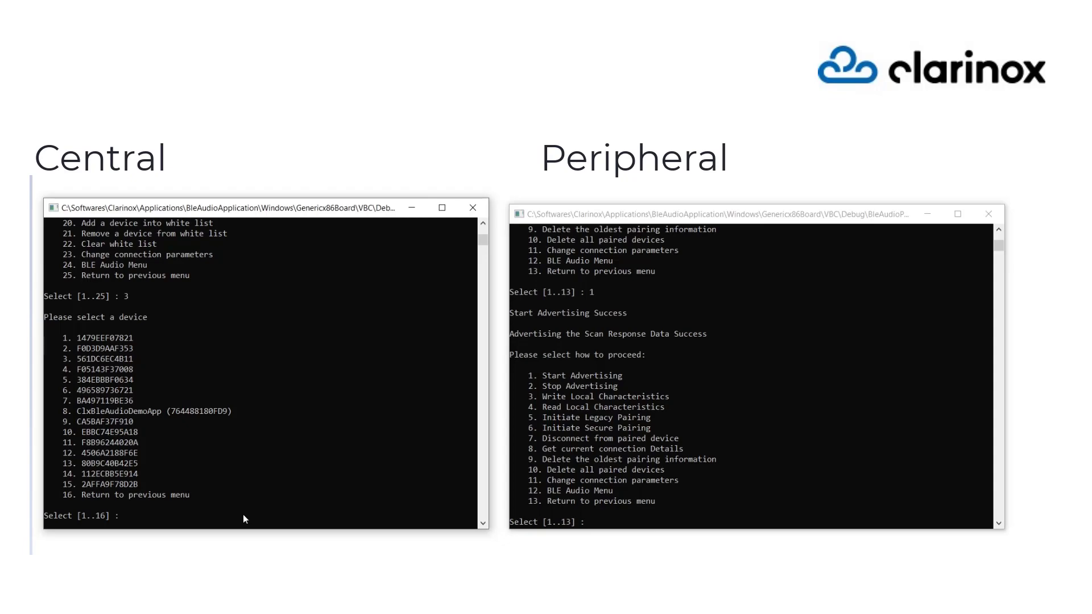
type("8")
key("Return")
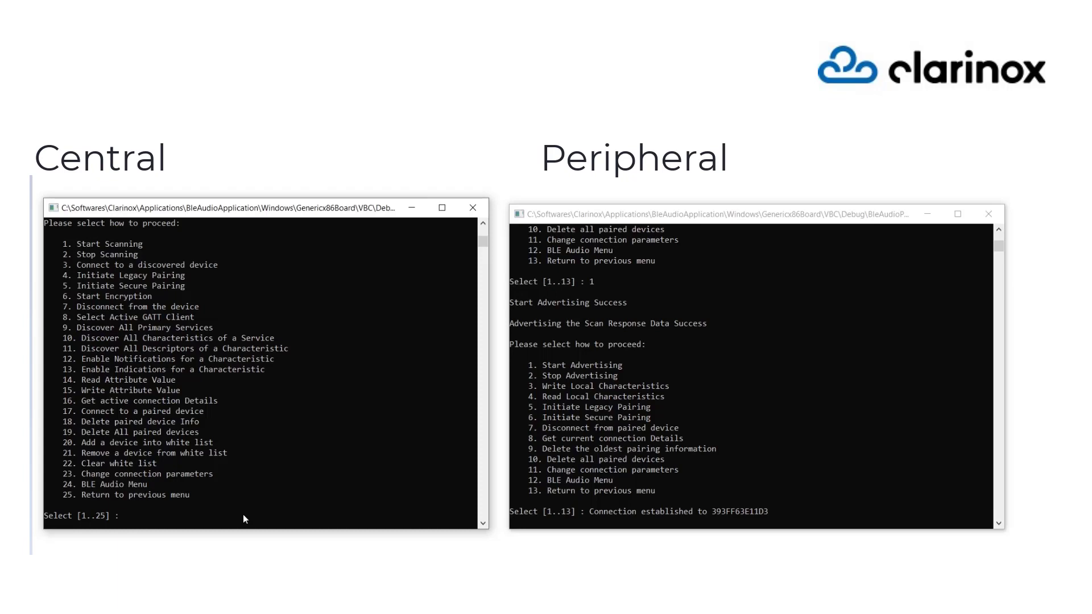
Step: Go to the BLE Audio options on the Central and discover the remote ASEs
type("24")
key("Return")
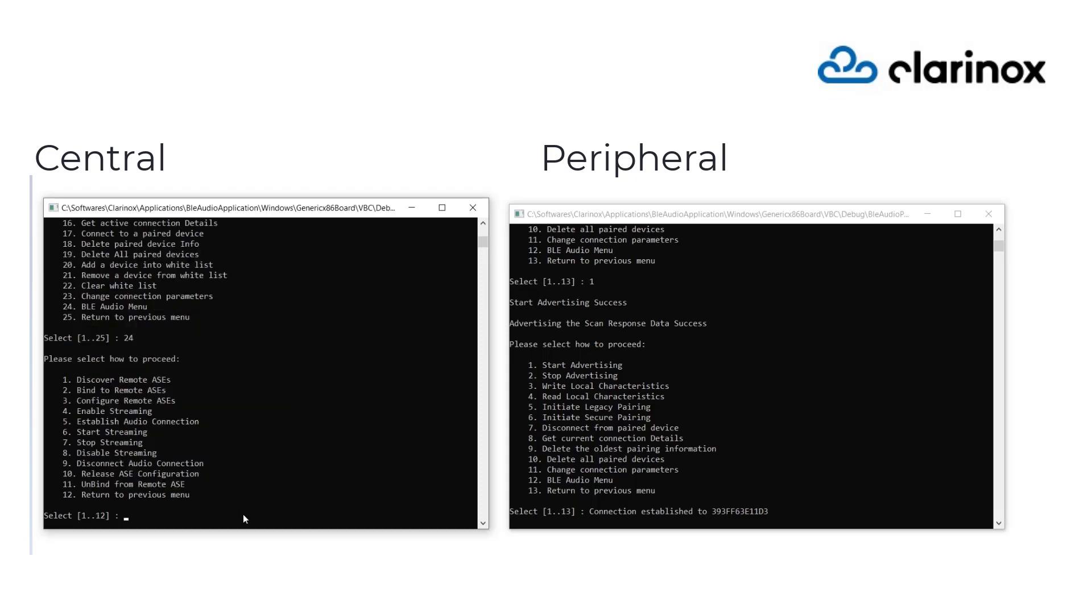
type("1")
key("Return")
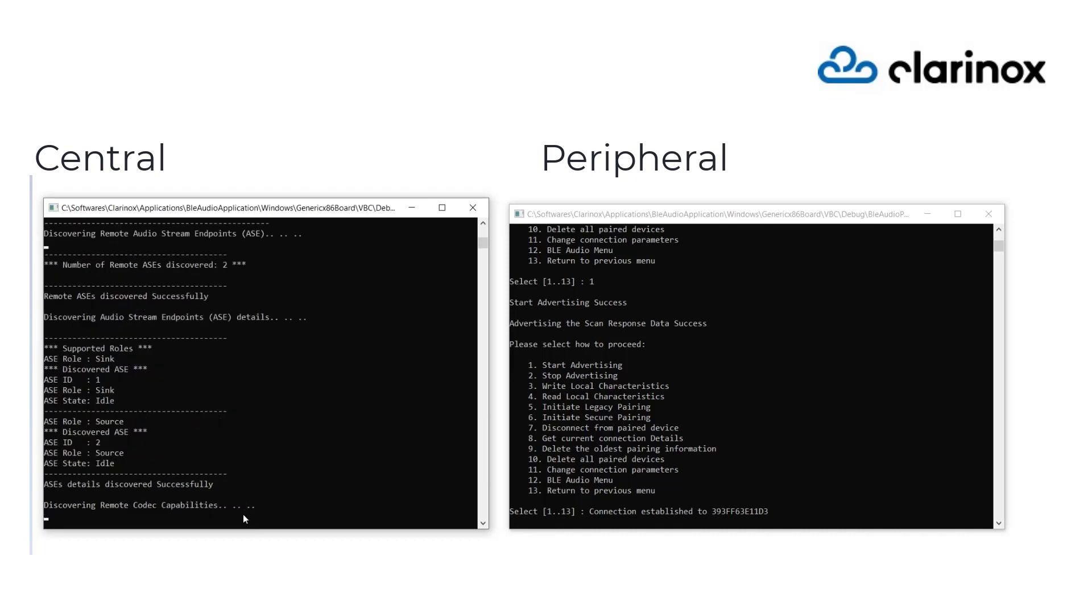
Step: Bind the Central to remote ASE 1 (Sink) only and end the ASE selection
type("2")
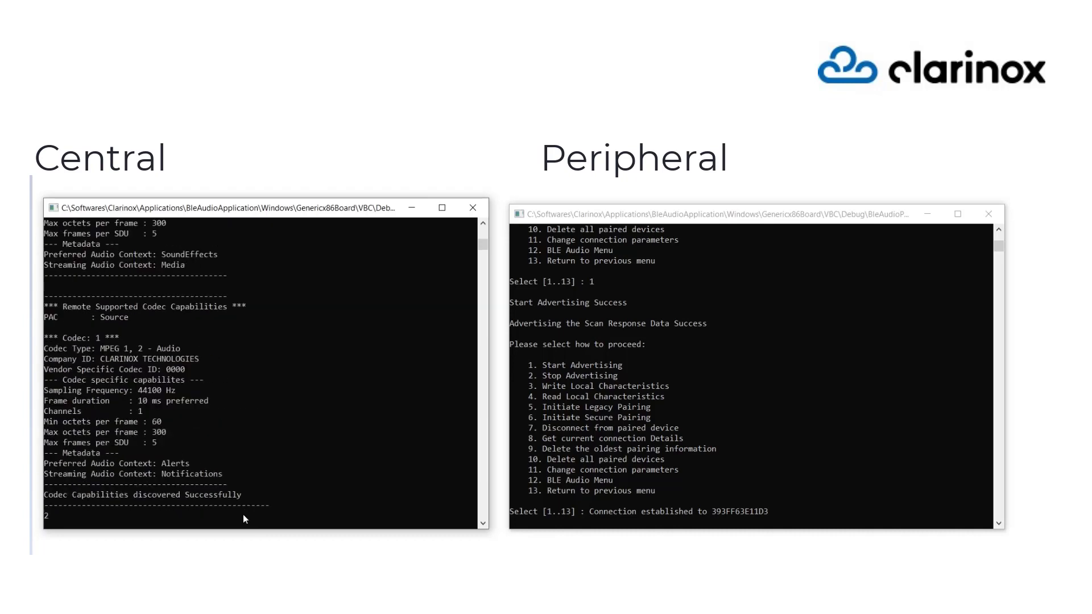
key("Return")
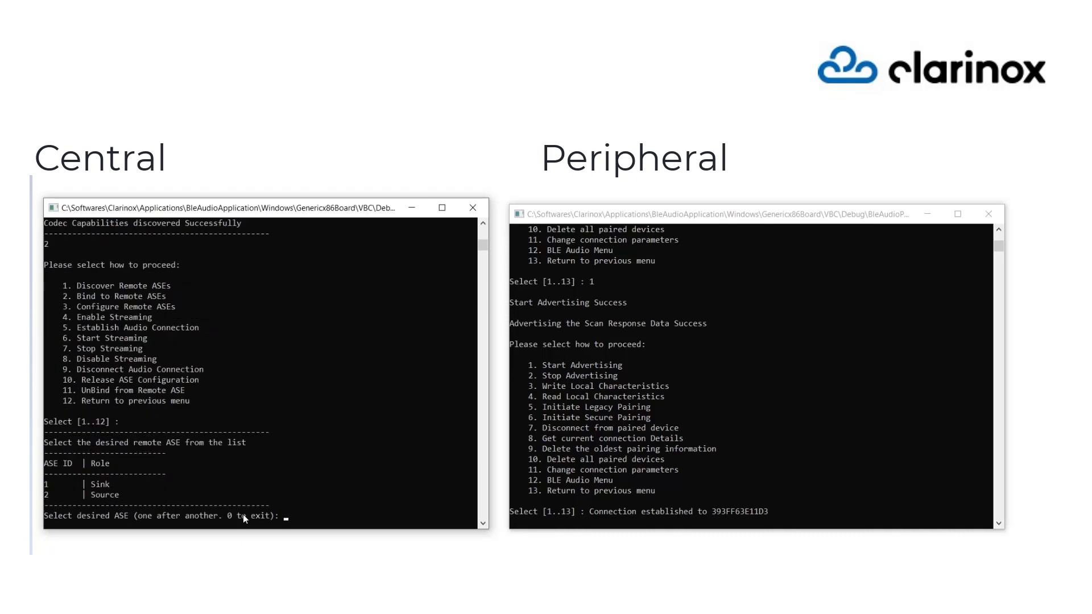
type("1")
key("Return")
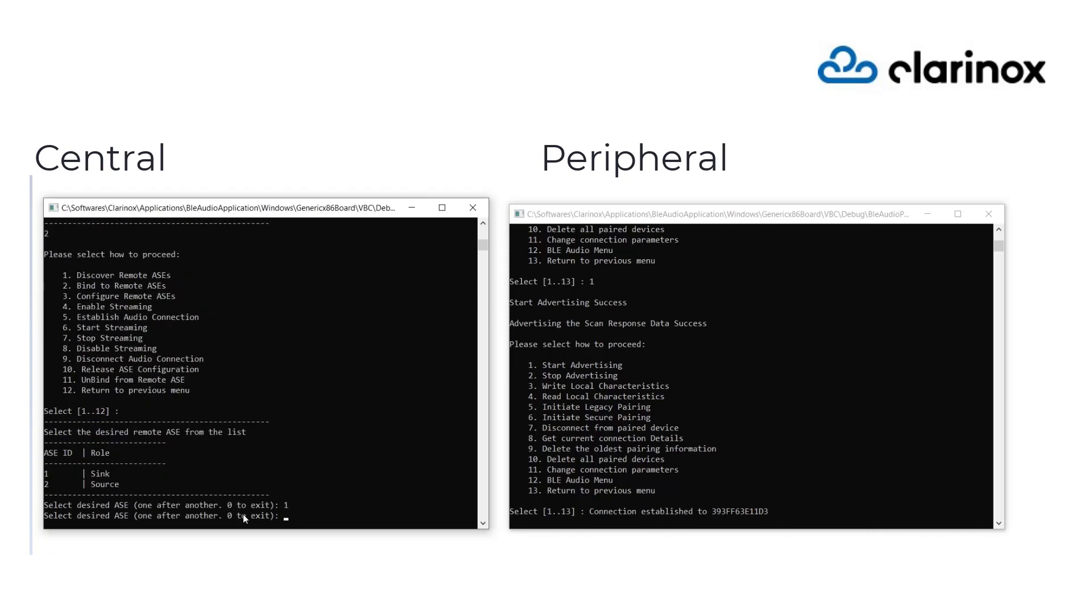
type("0")
key("Return")
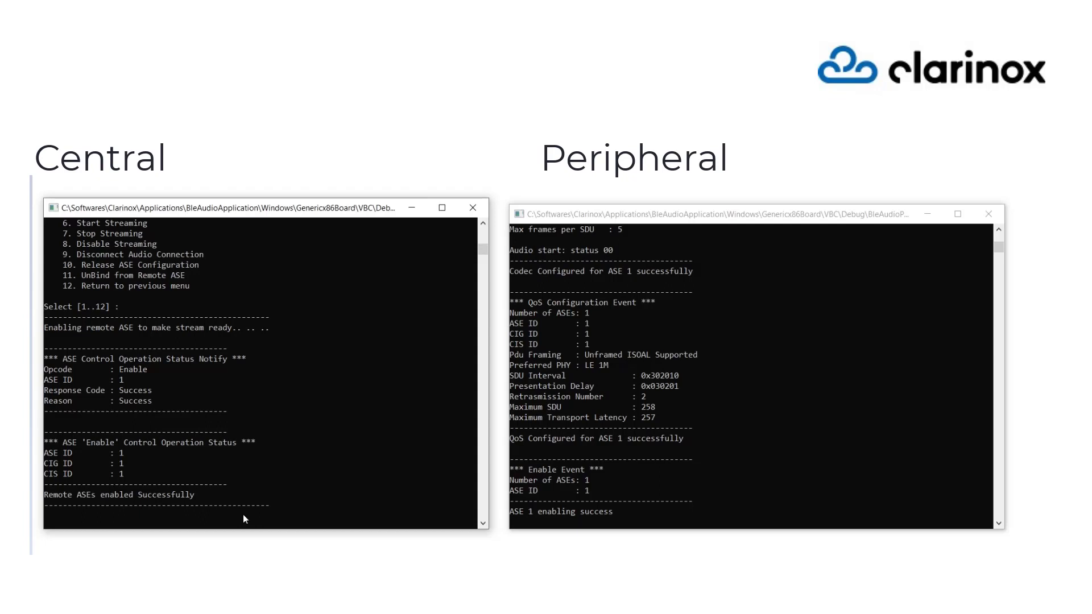
Step: Establish the audio connection from the Central, and set up the Peripheral's audio data path for ASE 1 (Sink) only
type("5")
key("Return")
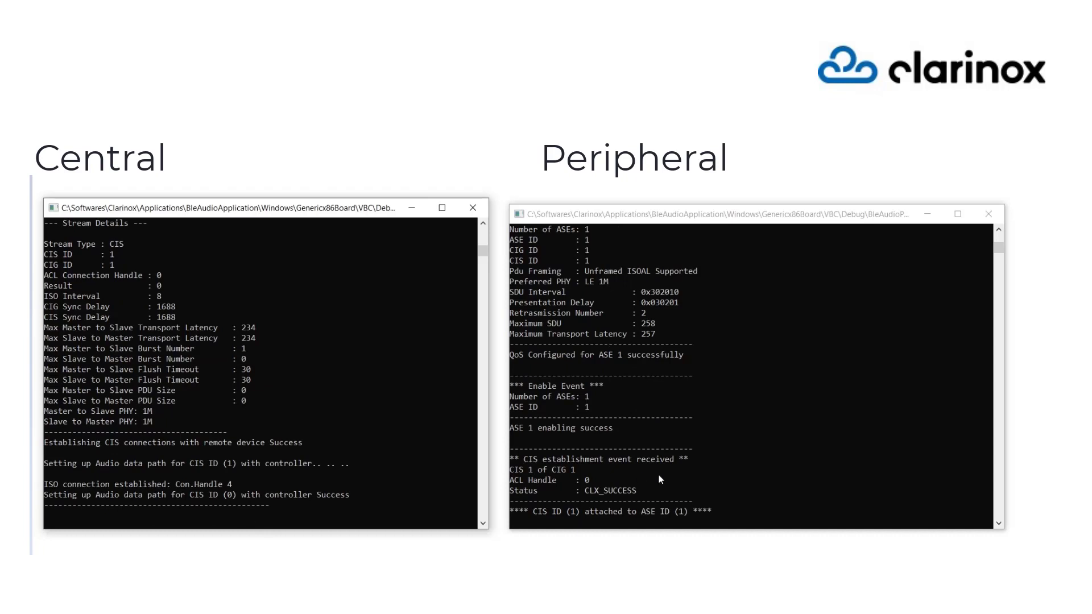
left_click(752, 502)
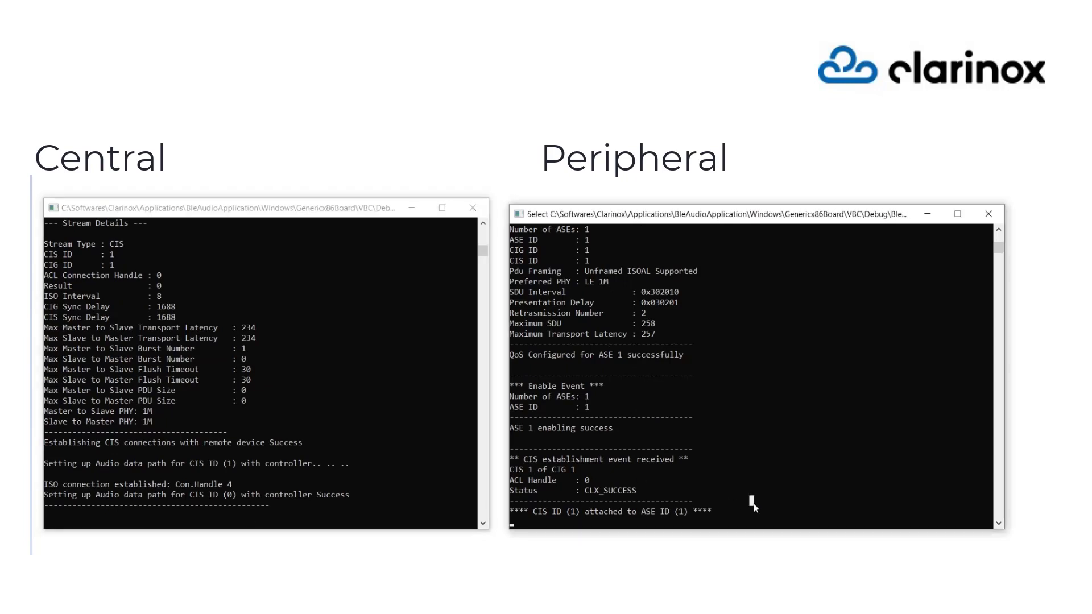
key("Escape")
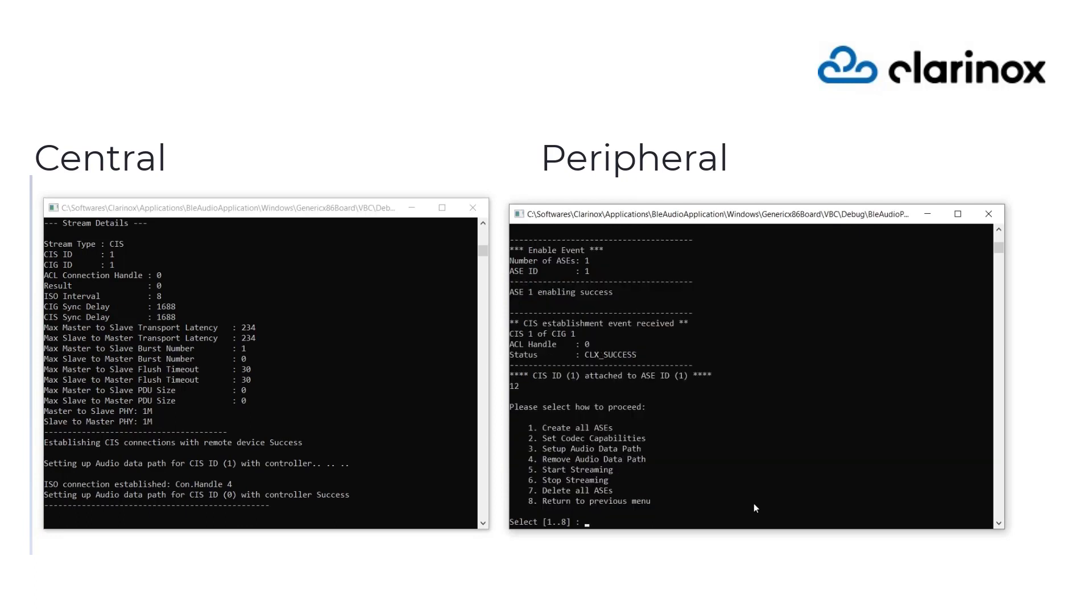
type("3")
key("Return")
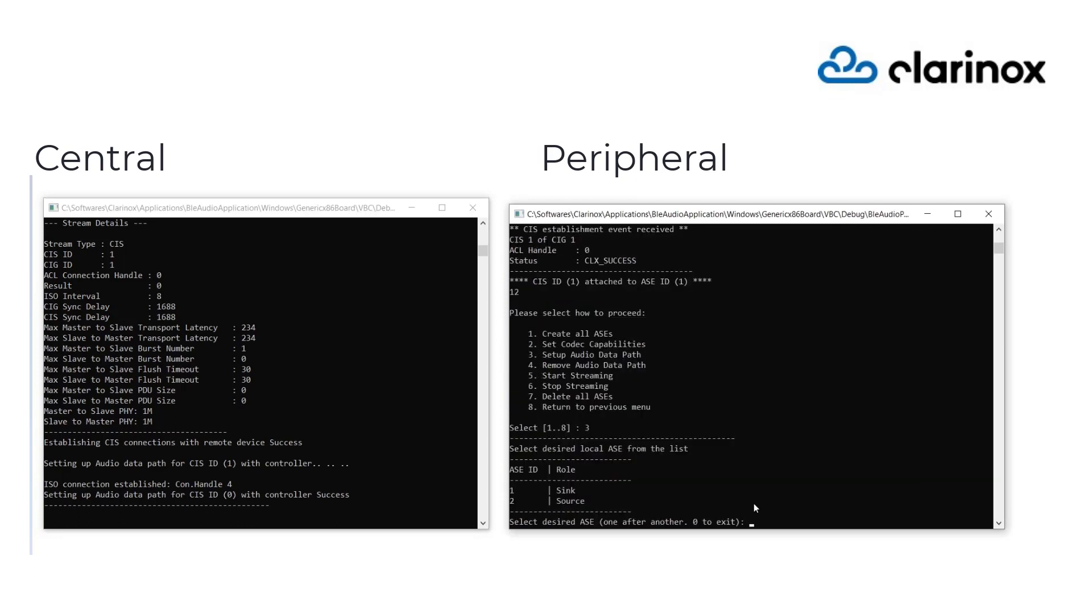
key("Return")
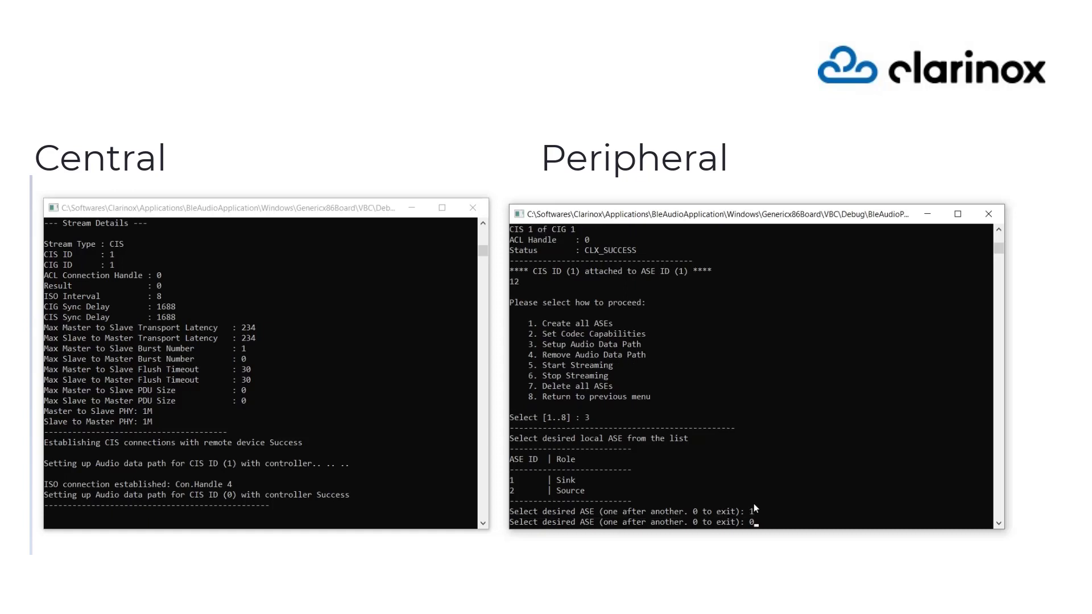
key("Return")
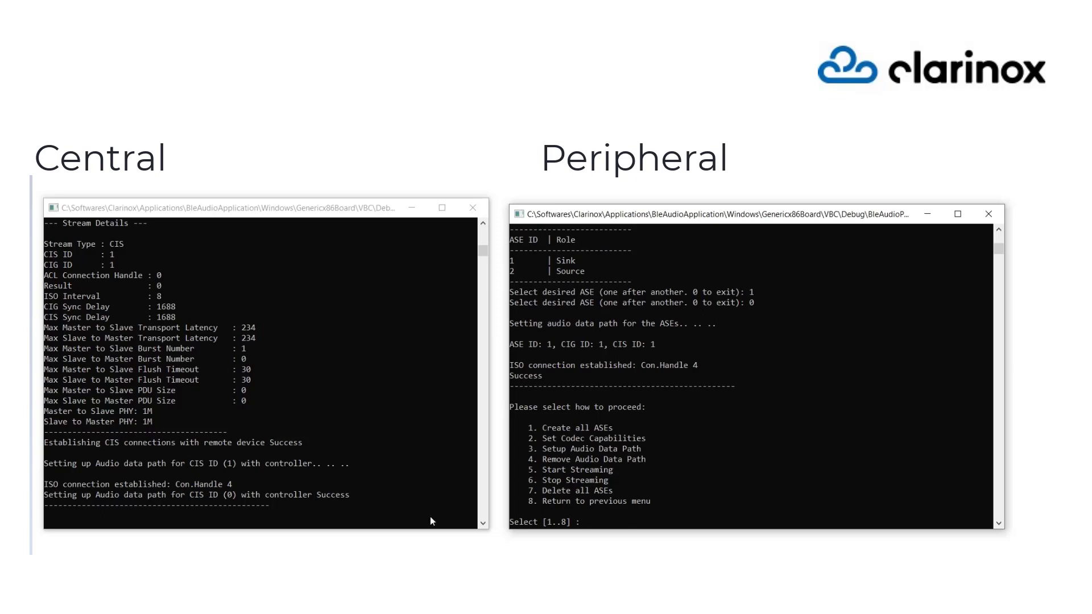
Step: Start streaming audio from the Central to the Peripheral
left_click(365, 511)
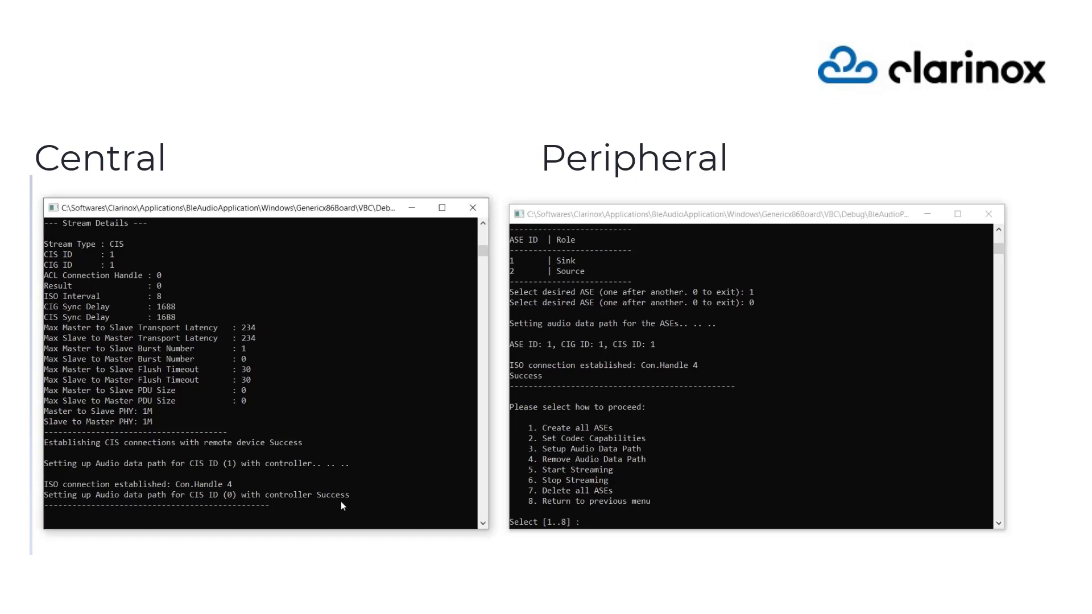
type("6")
key("Return")
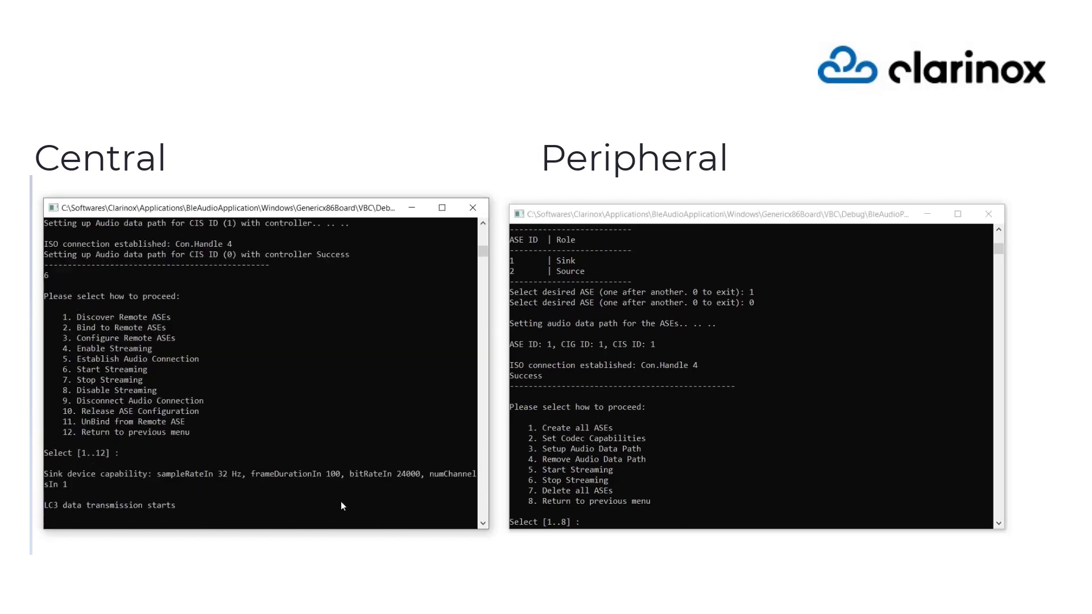